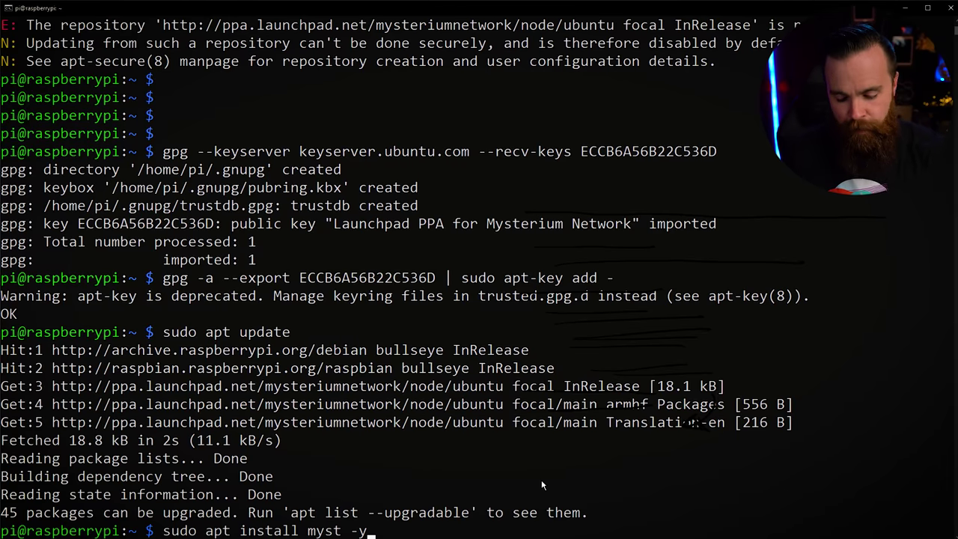
# Step: Install the myst package with automatic confirmation and accept its terms and conditions
pyautogui.press('Return')
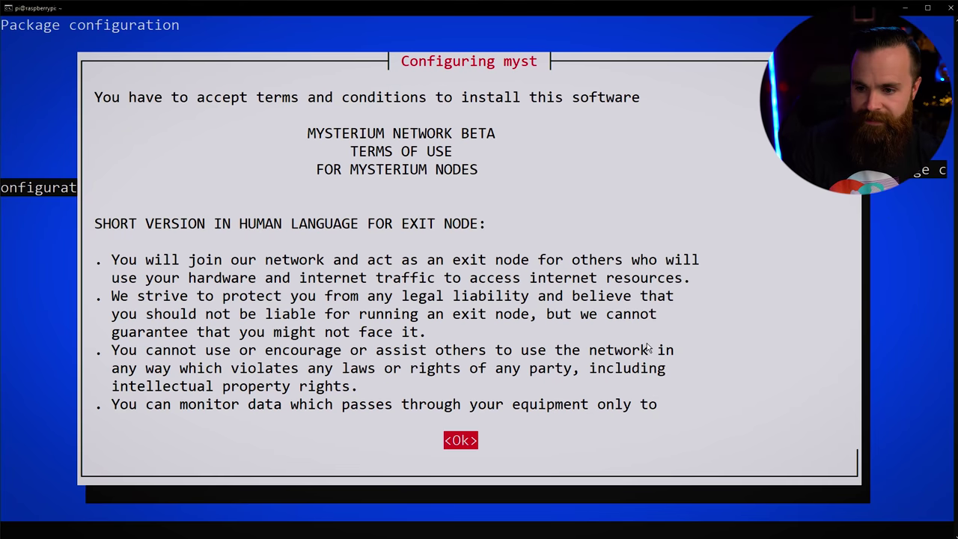
pyautogui.press('Return')
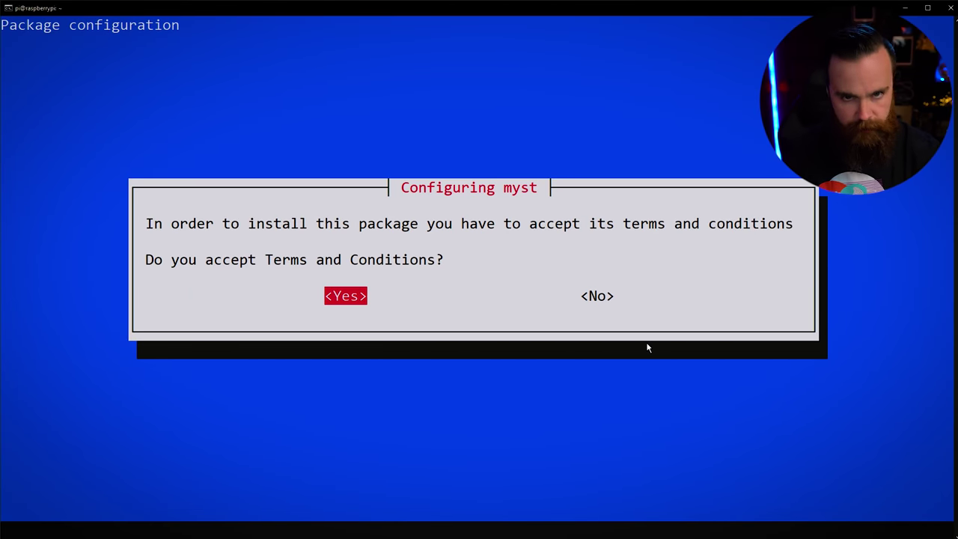
pyautogui.press('Return')
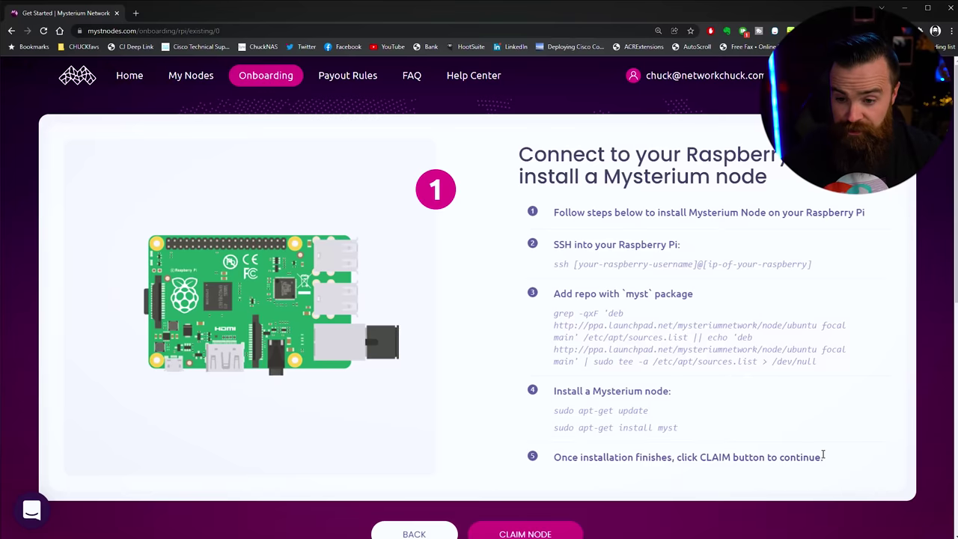
# Step: Switch to the Mysterium onboarding page in Chrome, start claiming the node, and choose manual claiming
pyautogui.scroll(-1, 849, 435)
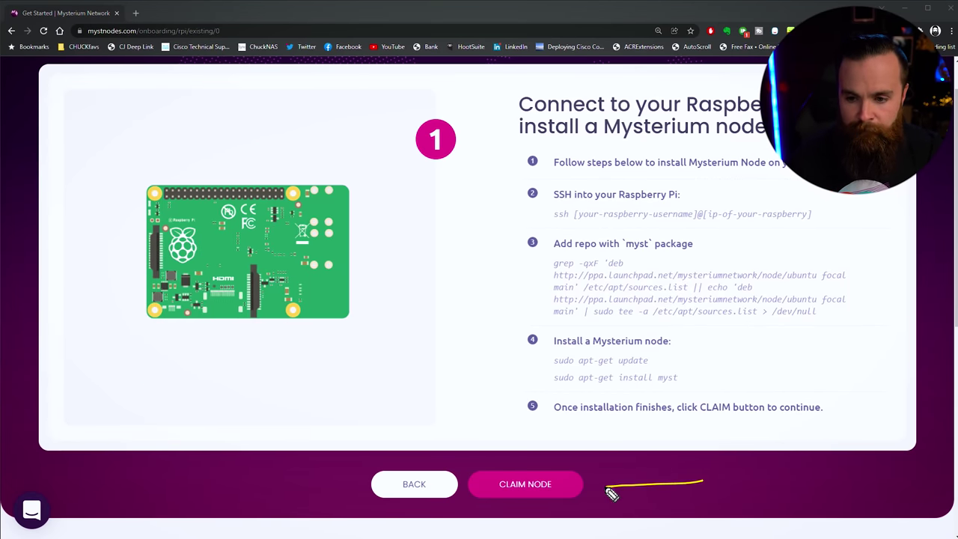
pyautogui.moveTo(612, 494); pyautogui.dragTo(613, 496)
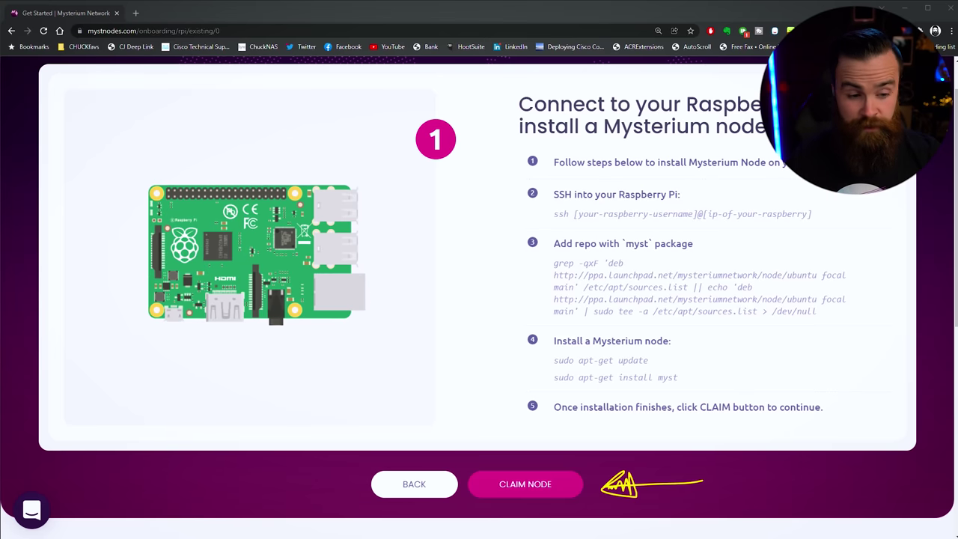
pyautogui.click(519, 488)
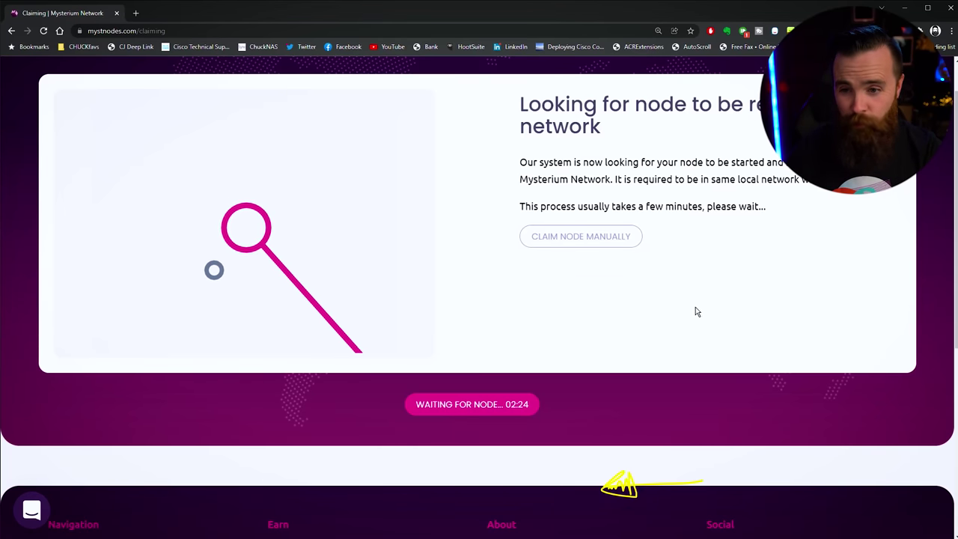
pyautogui.click(593, 245)
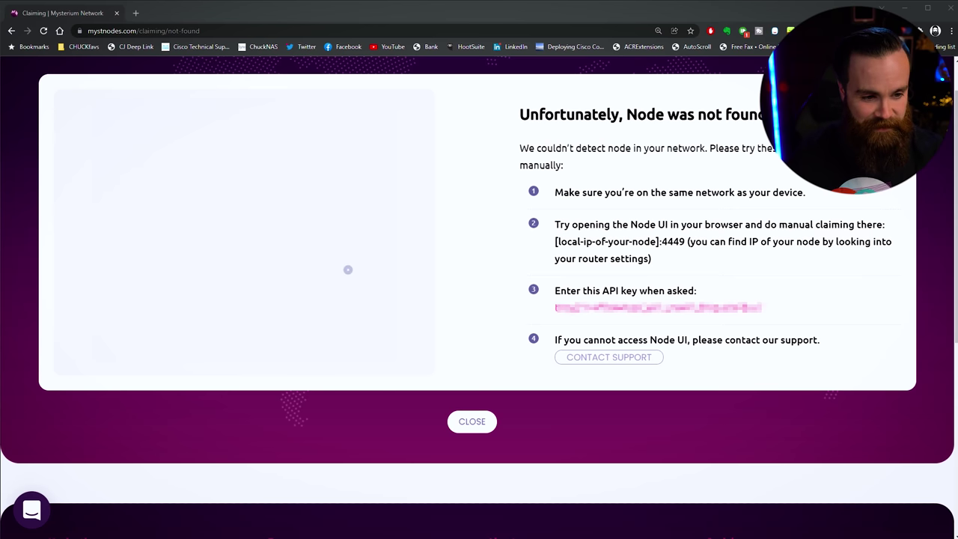
# Step: Open the node's web interface at 10.7.1.182:4449 in a separate tab and start the node setup
pyautogui.click(136, 14)
pyautogui.write('10')
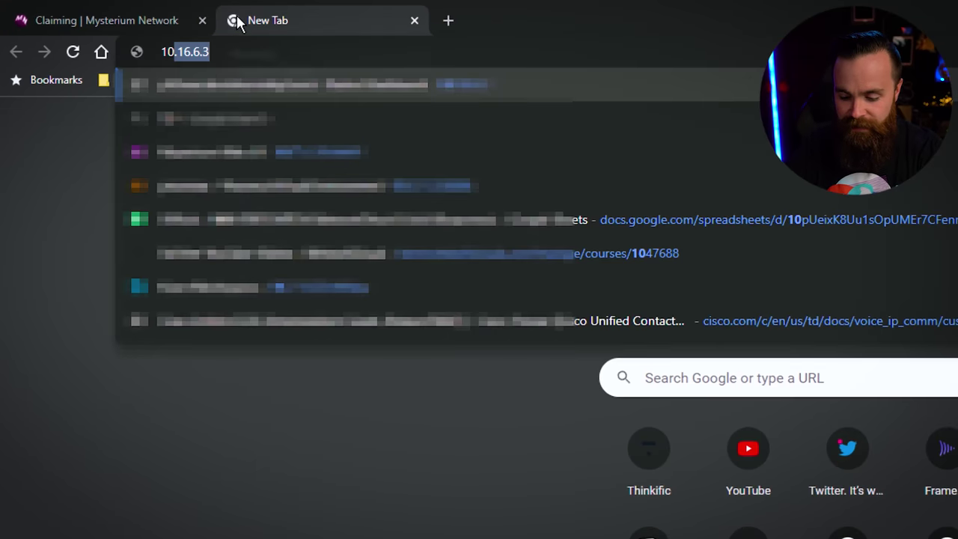
pyautogui.write('.7.1.182')
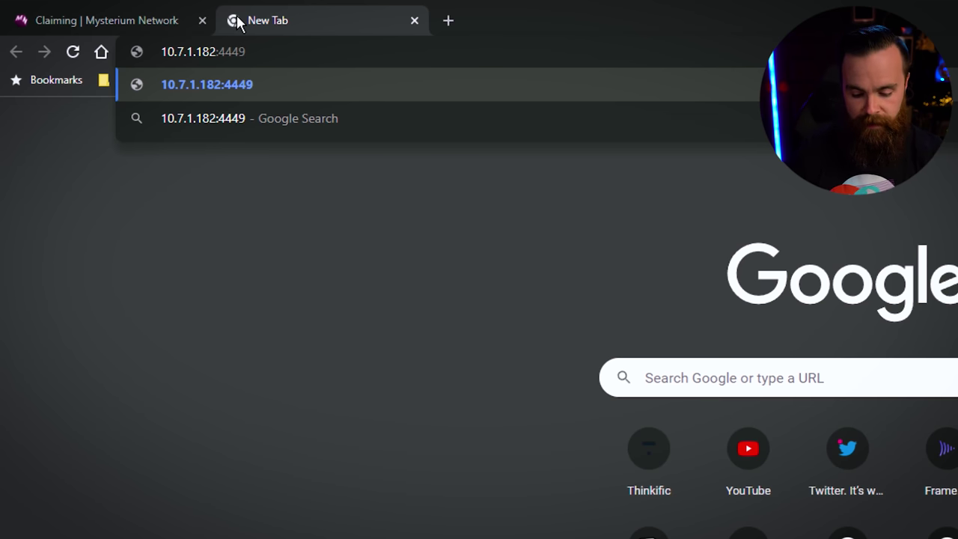
pyautogui.press('Return')
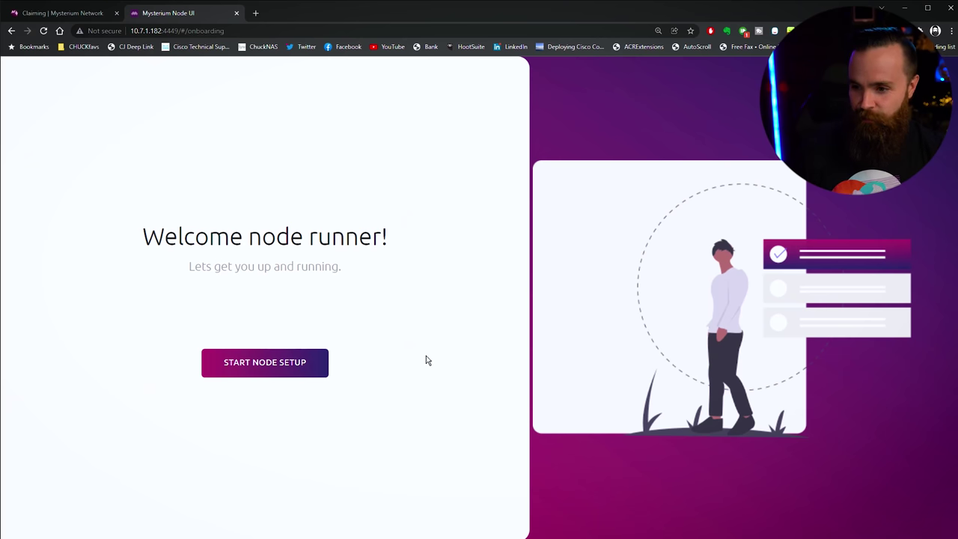
pyautogui.click(272, 366)
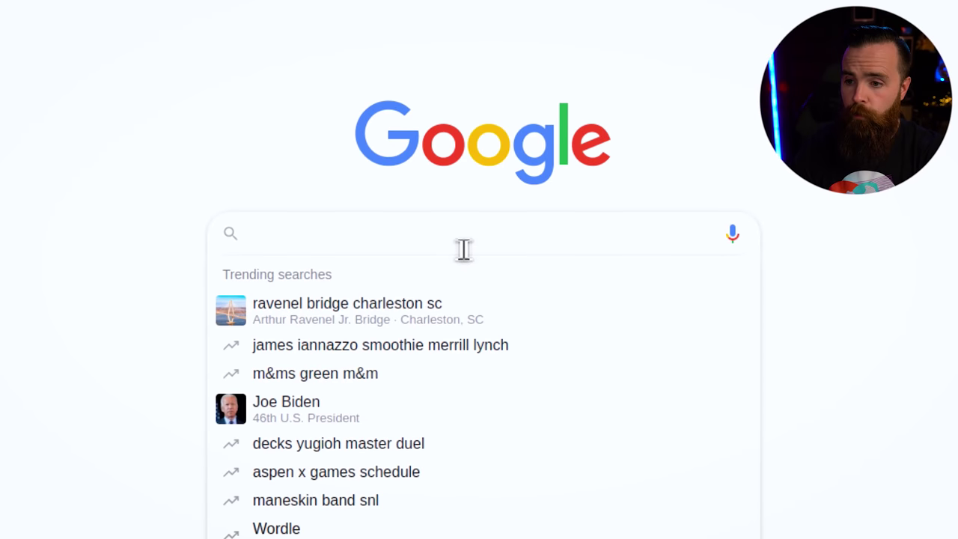
# Step: In the Brave browser in Kasm Workspaces, search Google for "metamask wallet" and open the MetaMask website
pyautogui.write('metamaks ')
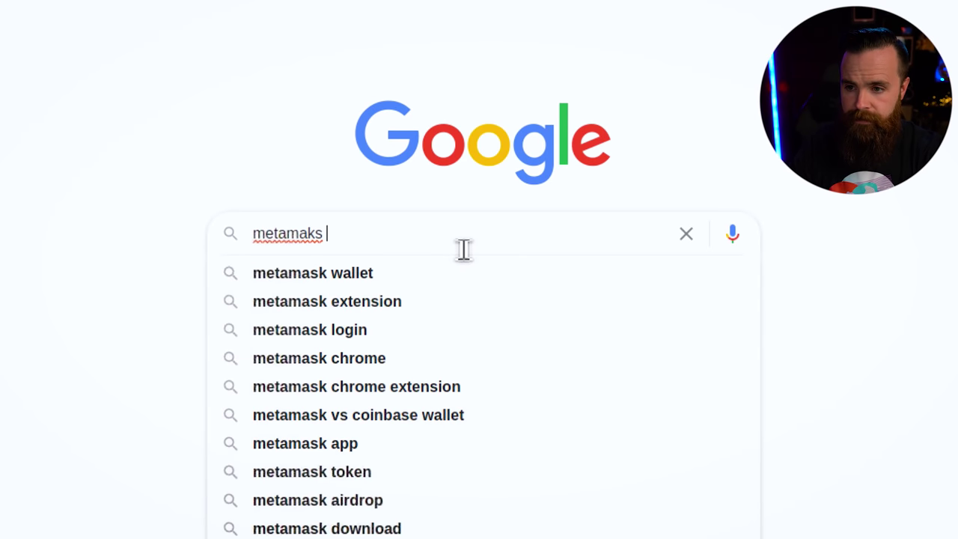
pyautogui.write('wa')
pyautogui.press('BackSpace')
pyautogui.press('BackSpace')
pyautogui.press('BackSpace')
pyautogui.press('BackSpace')
pyautogui.press('BackSpace')
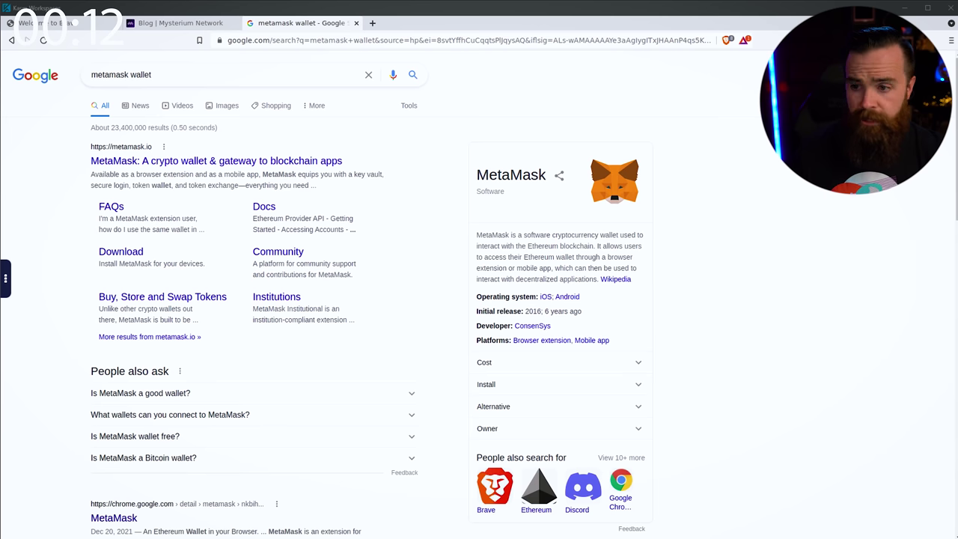
pyautogui.click(188, 164)
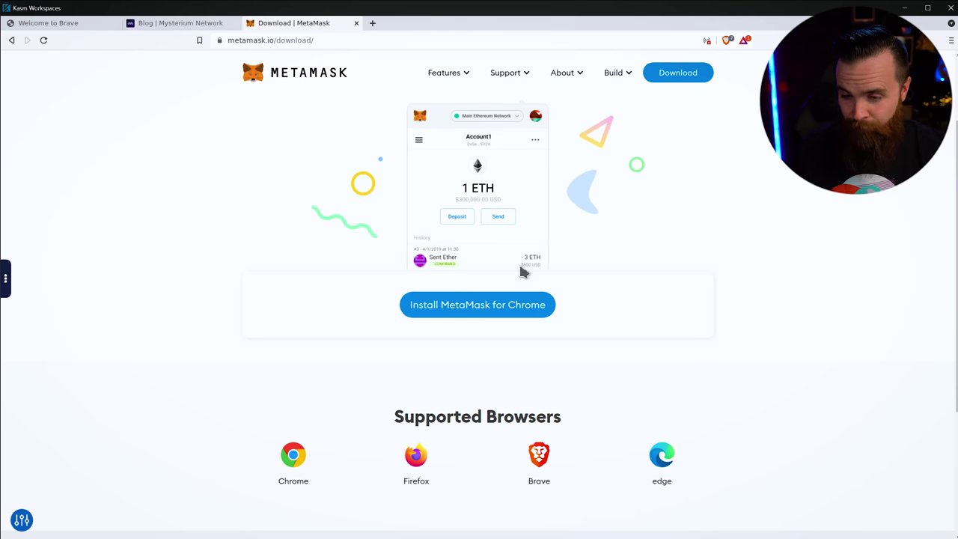
# Step: Install the MetaMask extension in Brave from the Chrome Web Store
pyautogui.click(477, 313)
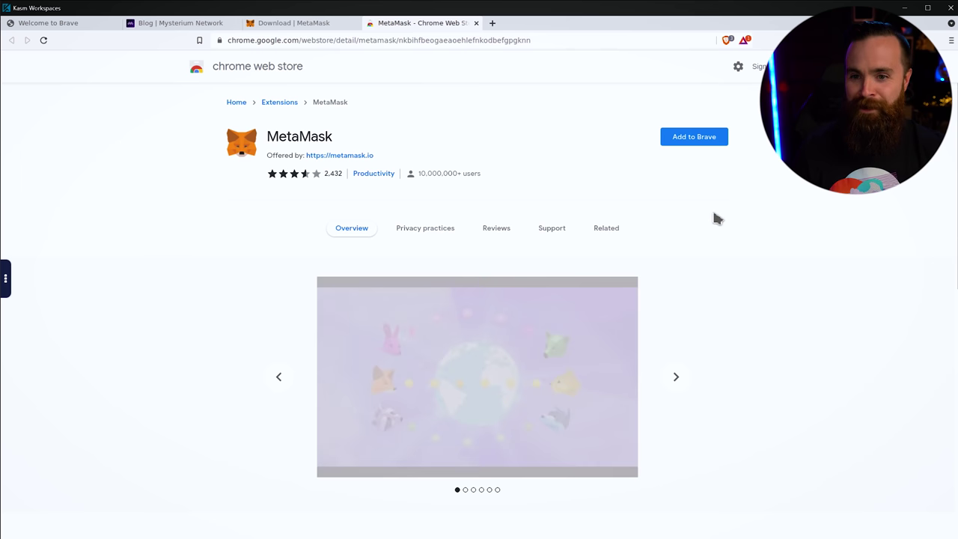
pyautogui.click(696, 137)
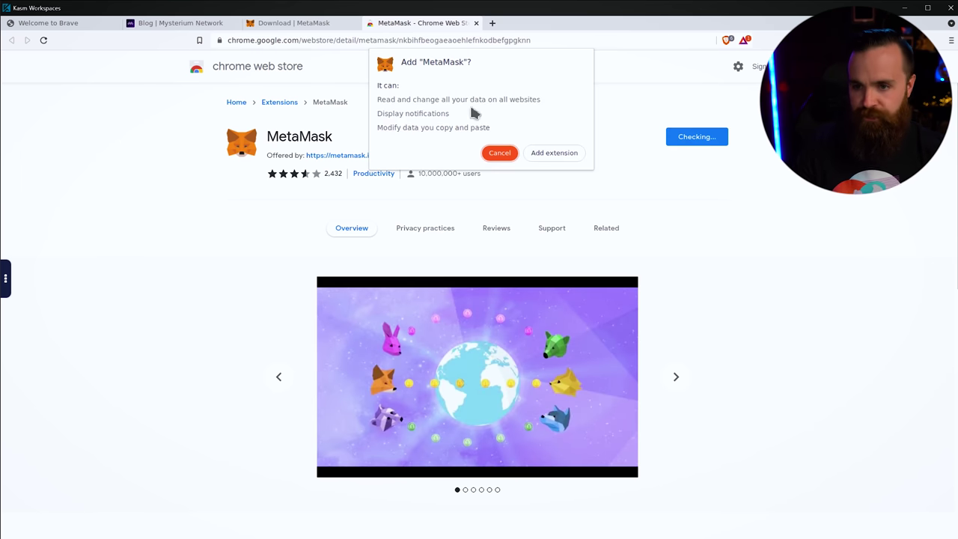
pyautogui.press('Return')
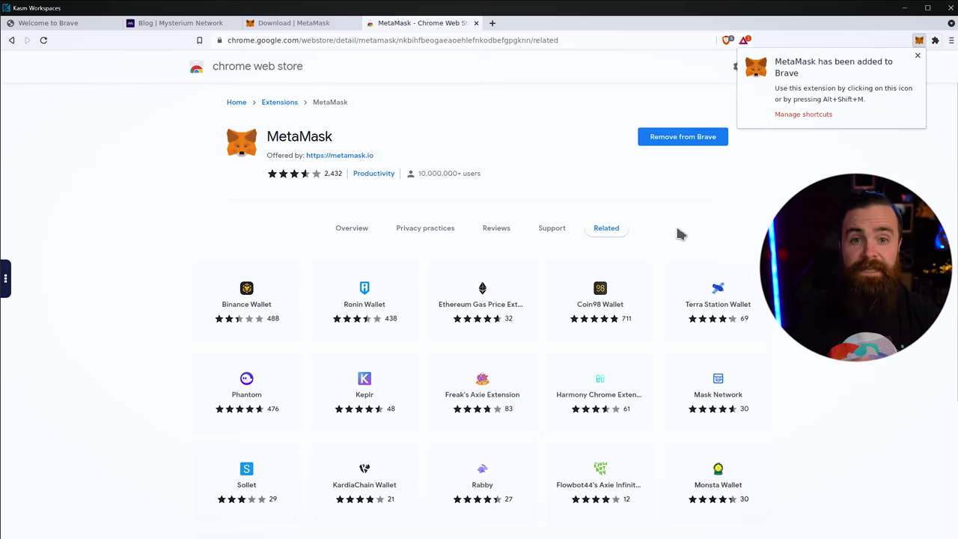
# Step: Launch the installed MetaMask extension and get started with its setup
pyautogui.click(926, 43)
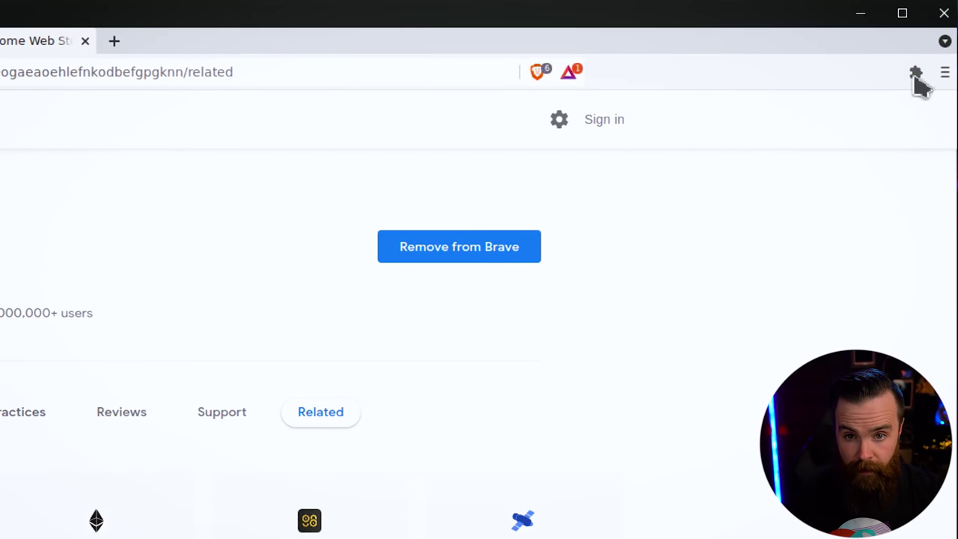
pyautogui.click(918, 73)
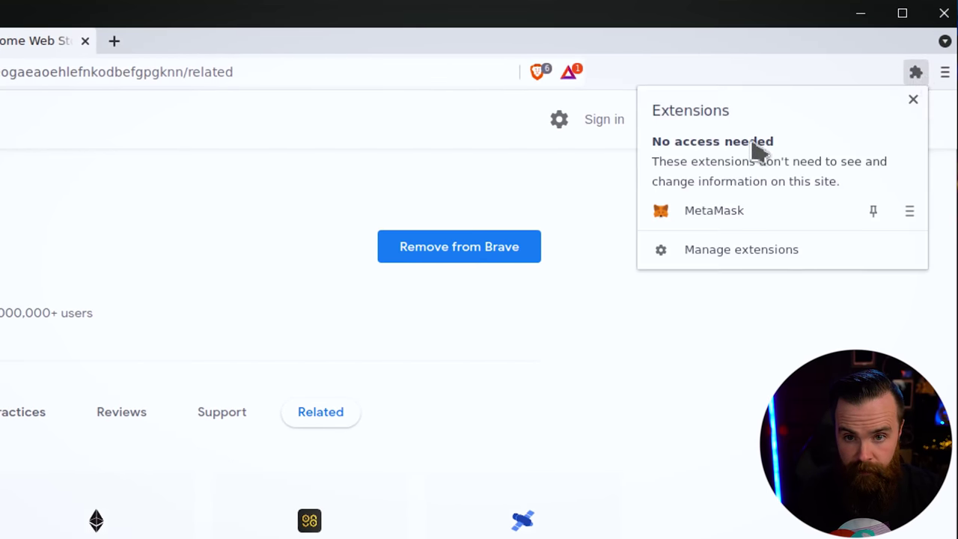
pyautogui.click(751, 214)
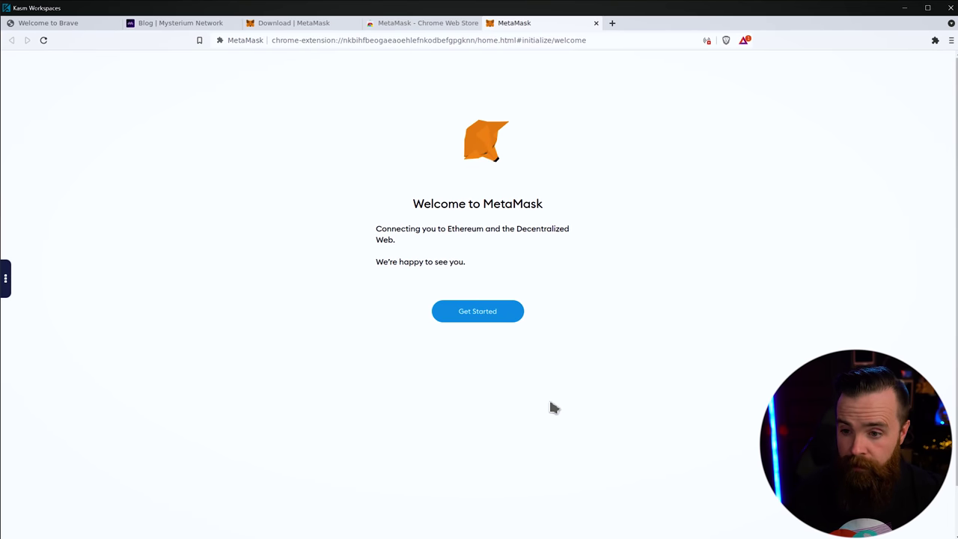
pyautogui.press('Return')
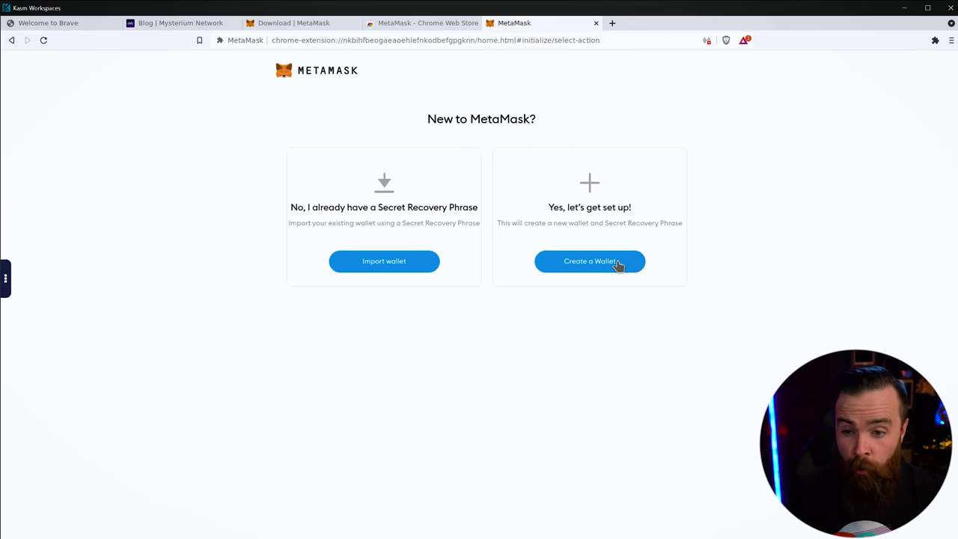
# Step: Create a new MetaMask wallet, entering and confirming the wallet password and agreeing to the Terms of Use
pyautogui.click(590, 260)
pyautogui.click(472, 335)
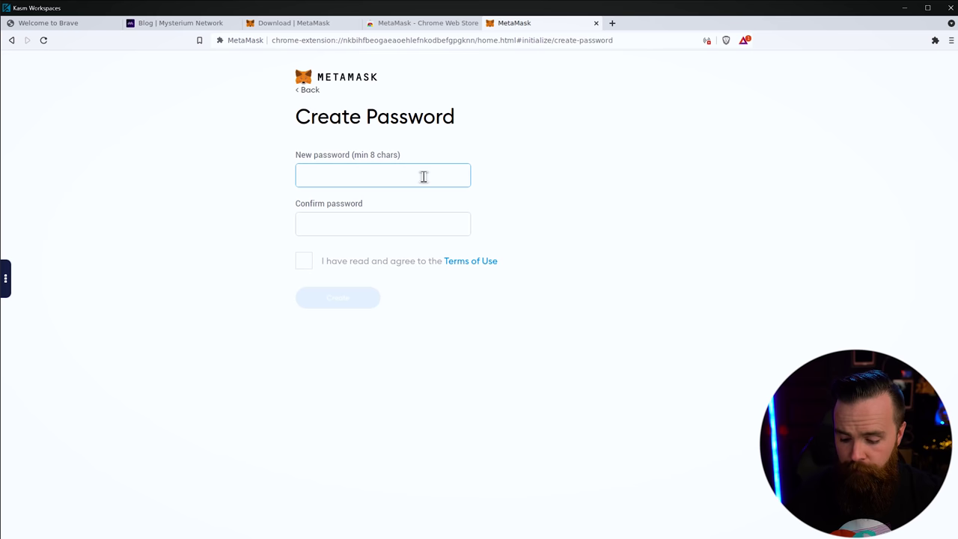
pyautogui.click(303, 262)
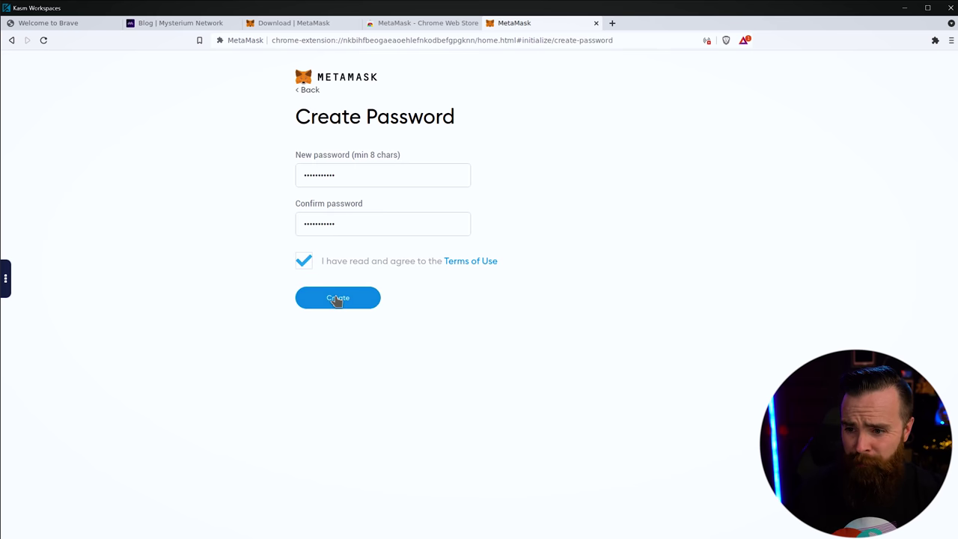
pyautogui.click(336, 299)
pyautogui.click(291, 370)
pyautogui.click(349, 328)
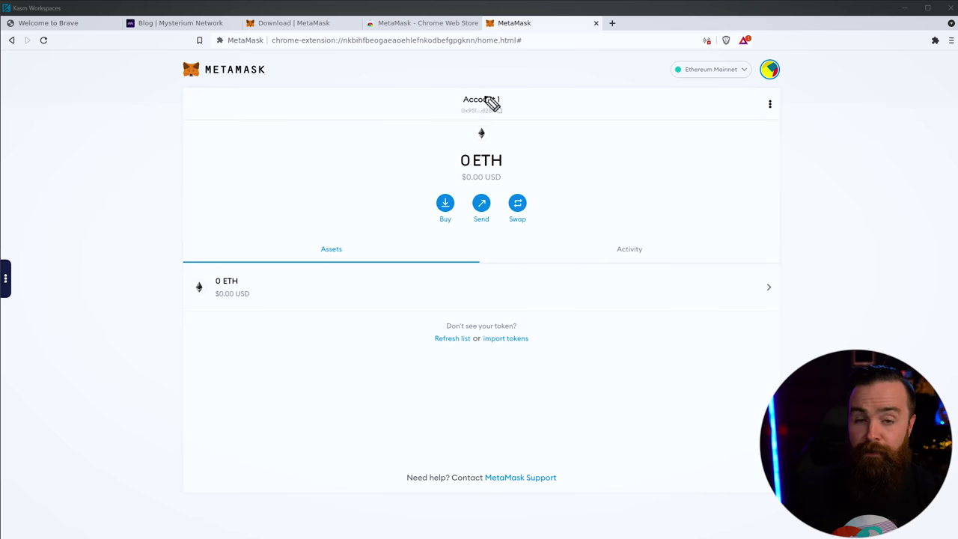
# Step: Copy the Account 1 wallet address from MetaMask and submit it as the Default Withdrawal Address in the Mysterium Node UI
pyautogui.moveTo(524, 65); pyautogui.dragTo(485, 79)
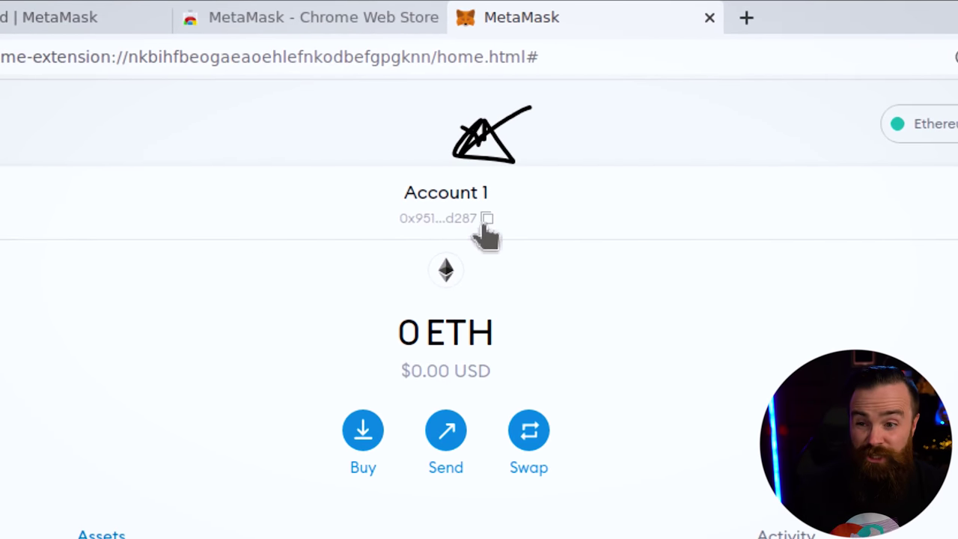
pyautogui.click(486, 218)
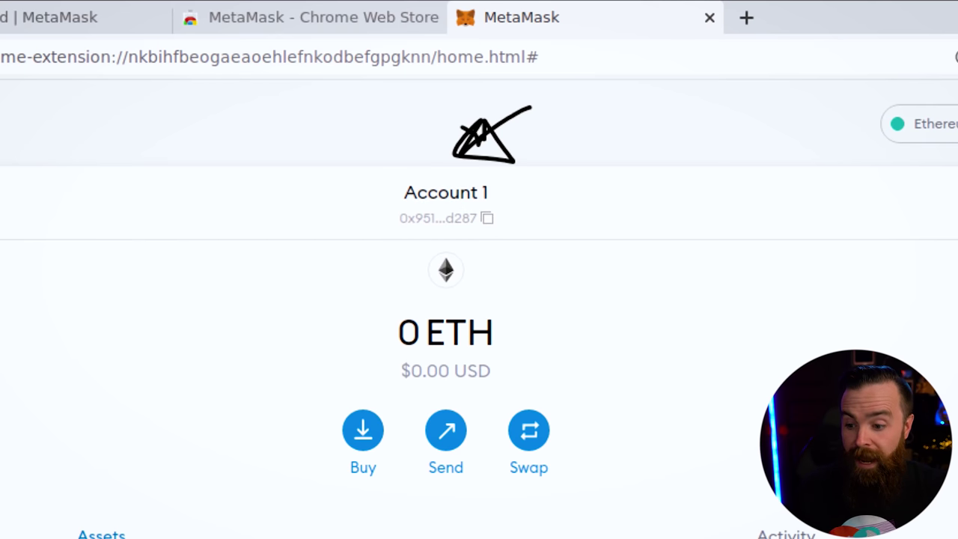
pyautogui.hotkey('alt', 'Tab')
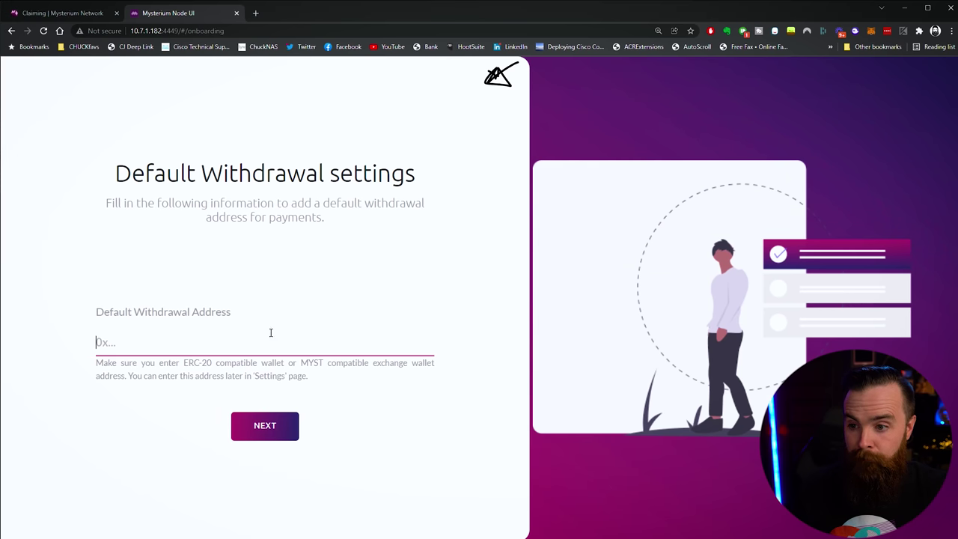
pyautogui.rightClick(166, 346)
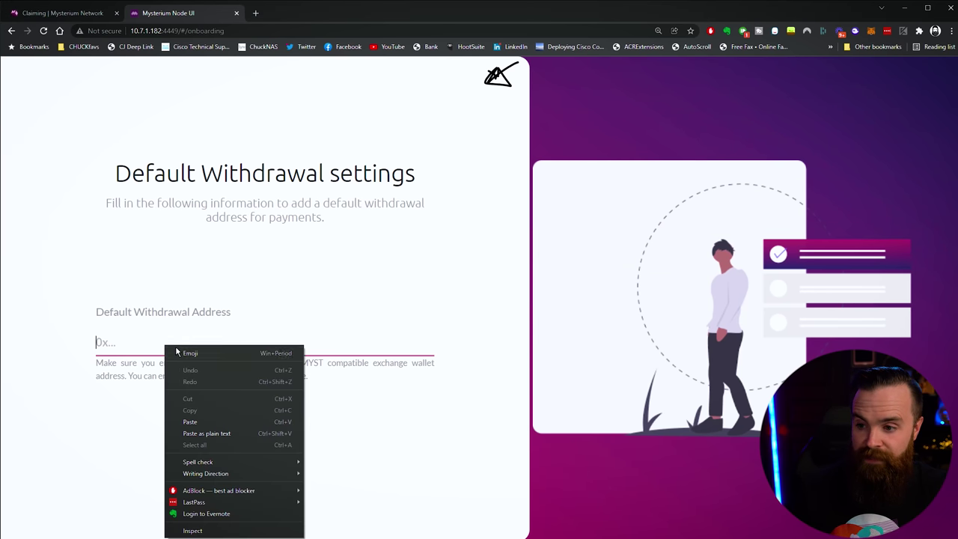
pyautogui.click(206, 421)
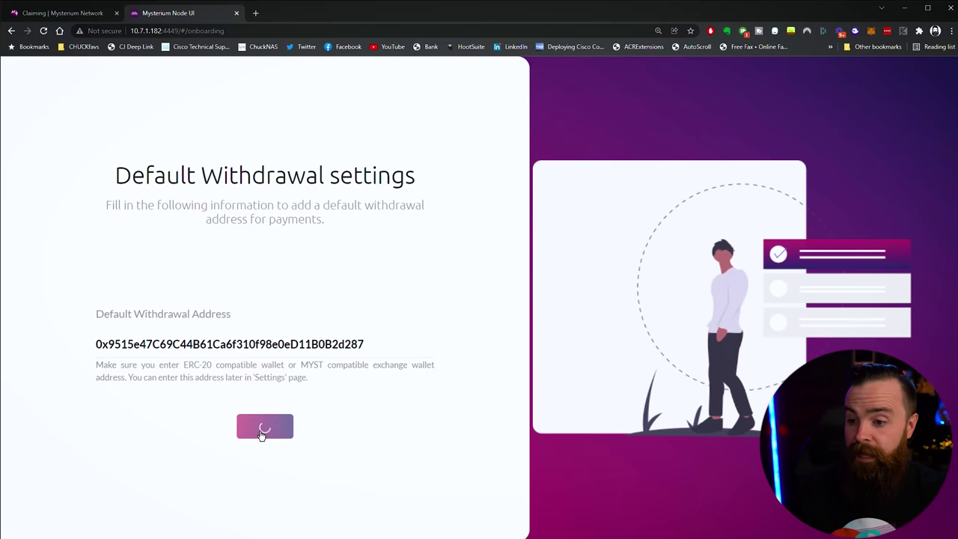
pyautogui.click(262, 428)
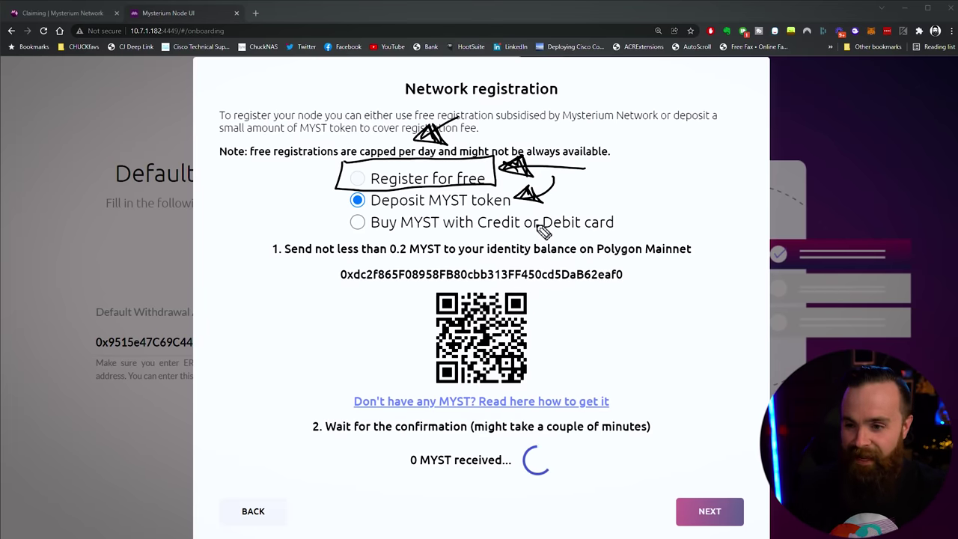
# Step: Buy MYST with a credit or debit card, filling in the card details and paying 1.00 USD, and close the payment page
pyautogui.moveTo(637, 160); pyautogui.dragTo(625, 198)
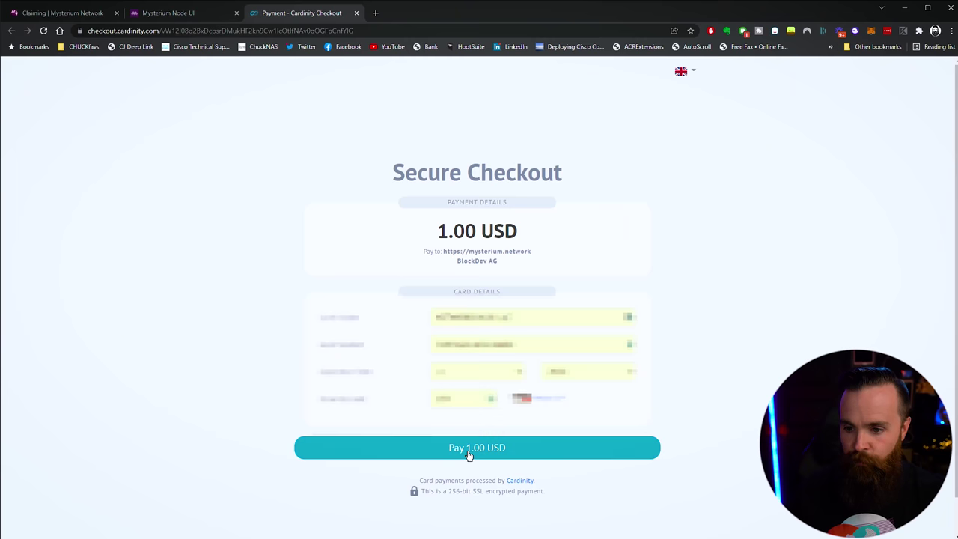
pyautogui.click(470, 454)
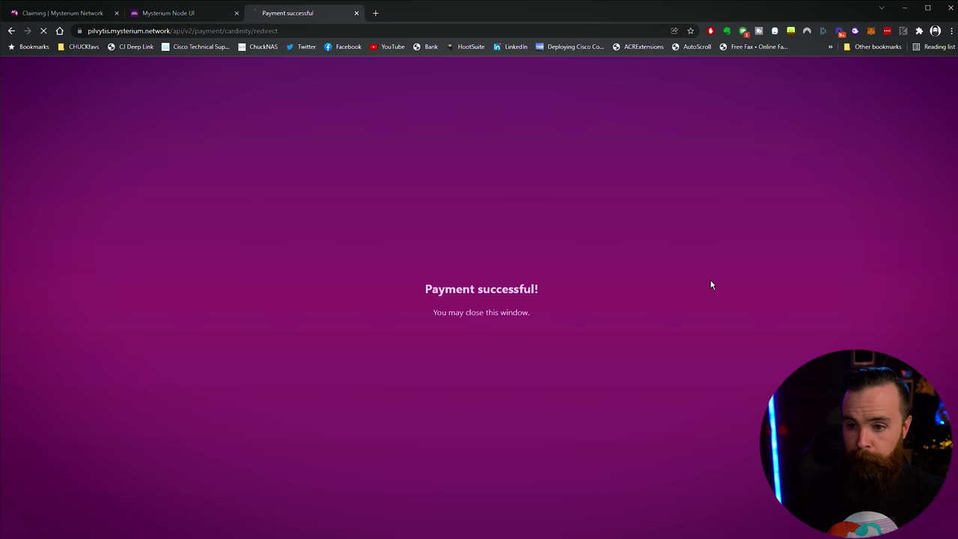
pyautogui.click(357, 13)
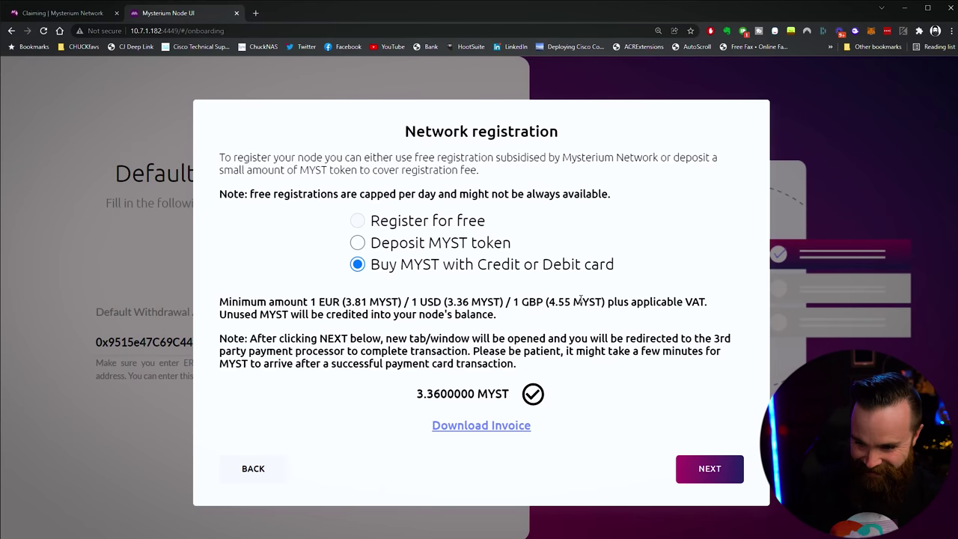
# Step: Download the MYST purchase invoice and continue from network registration to the node settings
pyautogui.click(485, 426)
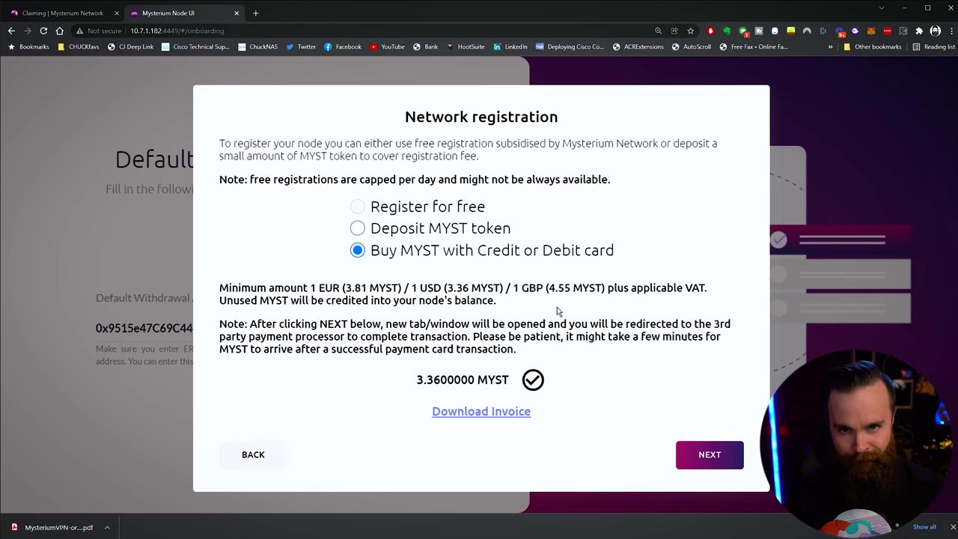
pyautogui.click(690, 462)
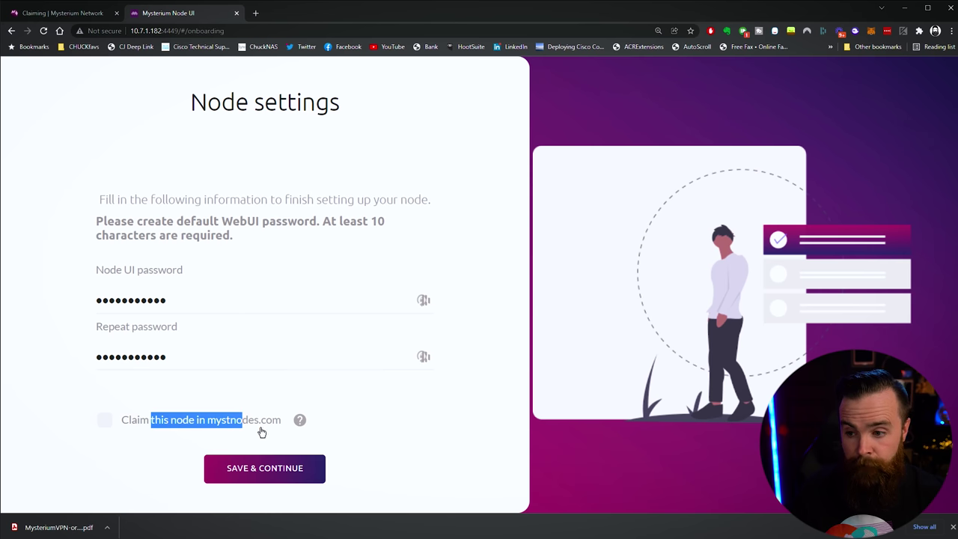
# Step: Claim the node in mystnodes.com with the API key copied from the claiming page, save the node settings, and decline storing the login in Dashlane
pyautogui.click(105, 424)
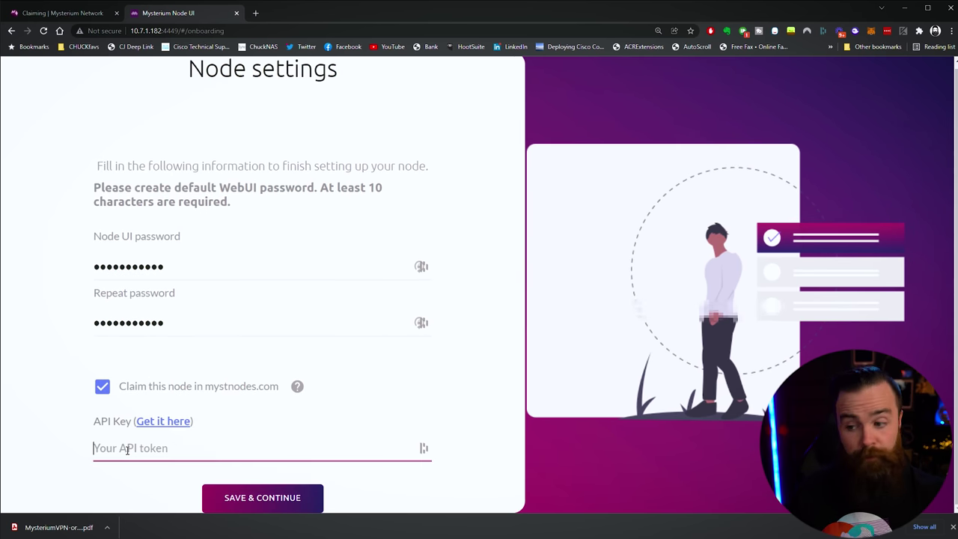
pyautogui.click(73, 13)
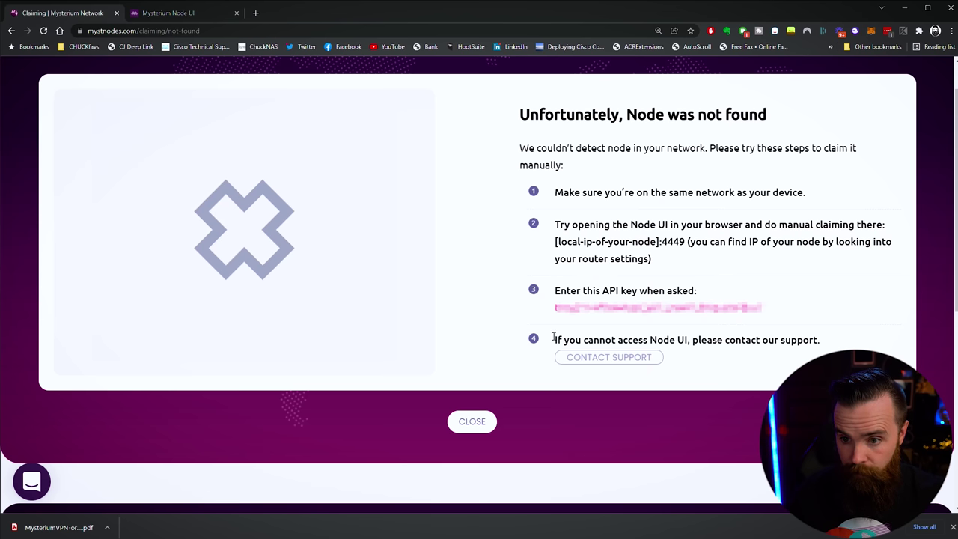
pyautogui.moveTo(555, 310); pyautogui.dragTo(775, 313)
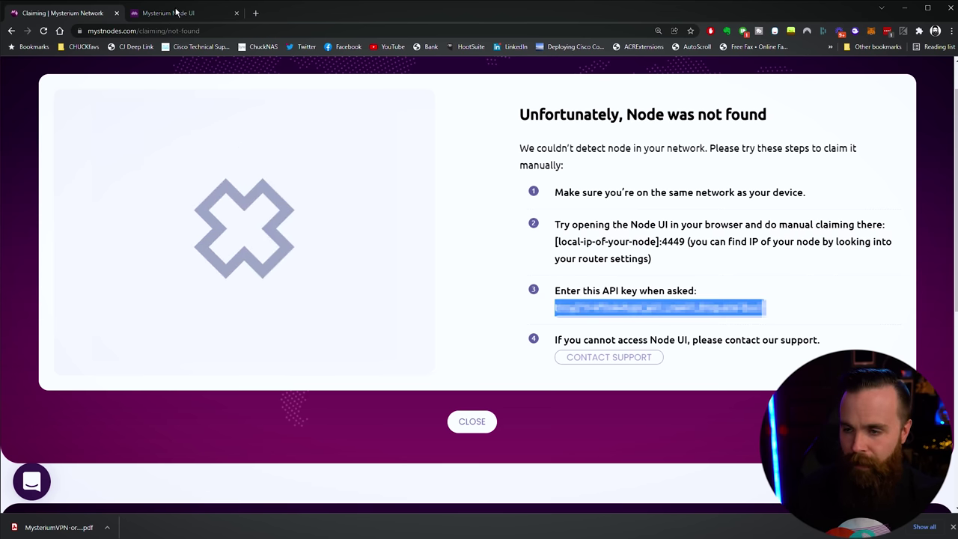
pyautogui.click(169, 12)
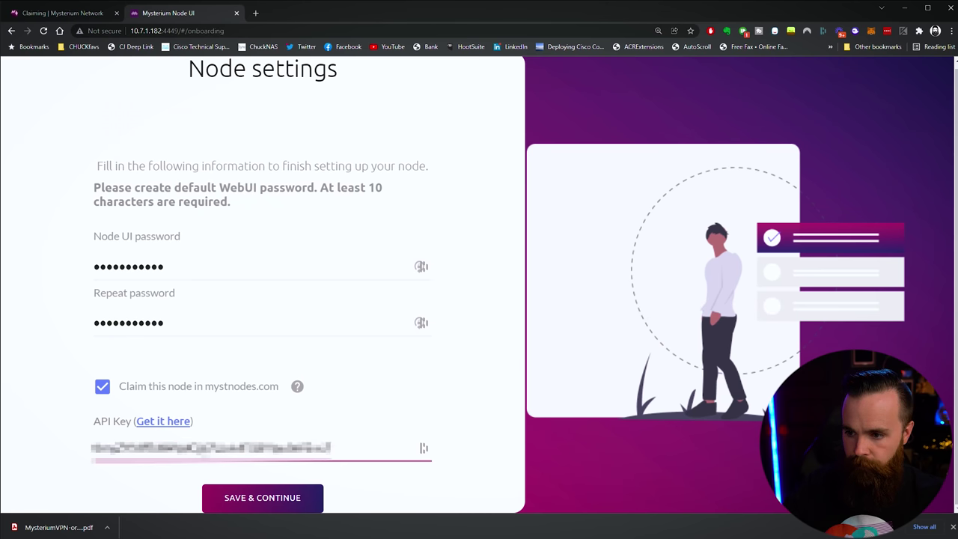
pyautogui.click(282, 504)
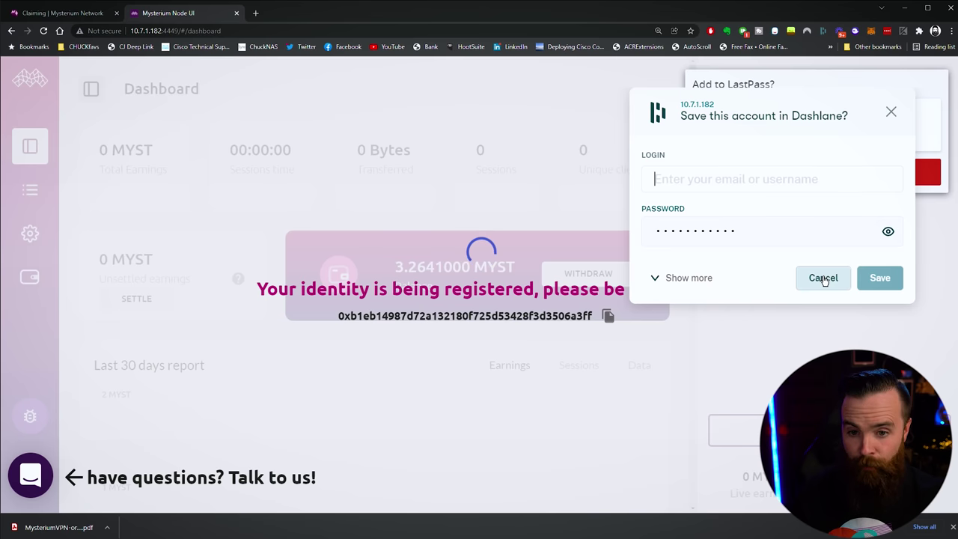
pyautogui.click(822, 279)
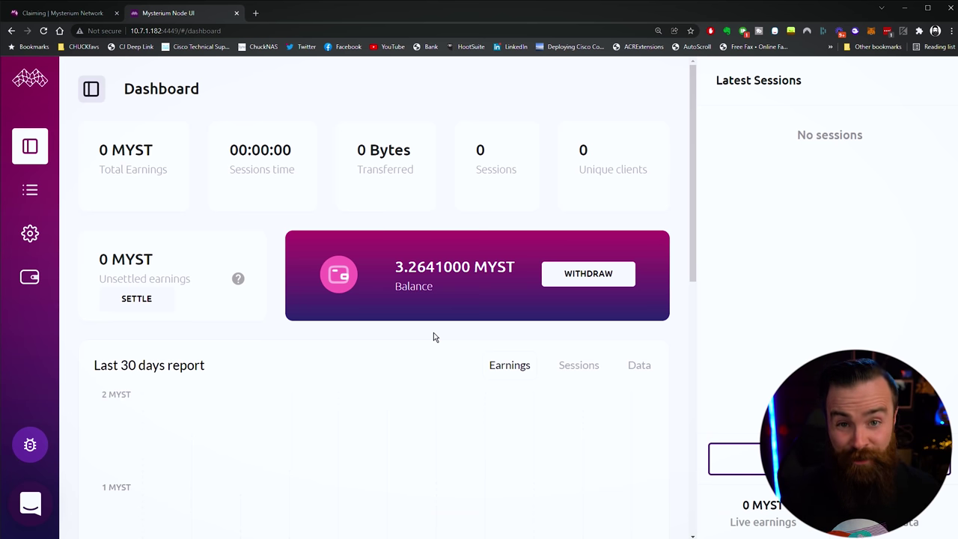
# Step: Examine the new node's dashboard, from the balance and 30-day earnings report down to the node status and VPN service
pyautogui.scroll(-2, 423, 197)
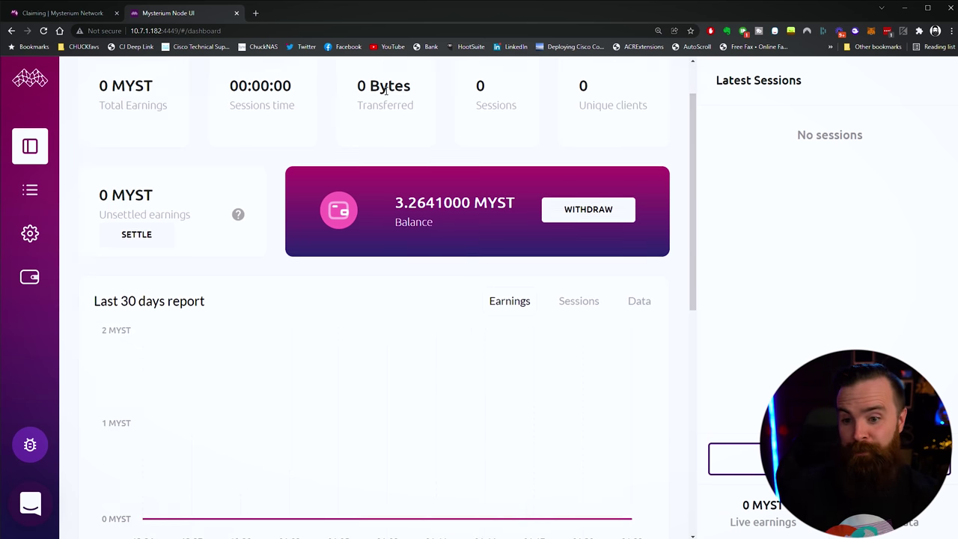
pyautogui.scroll(-3, 425, 210)
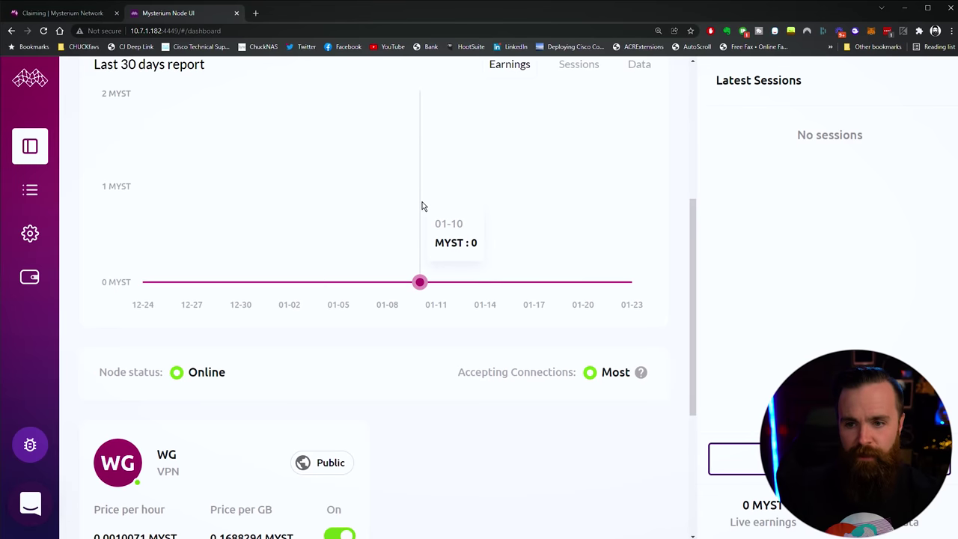
pyautogui.scroll(5, 427, 203)
pyautogui.scroll(1, 431, 202)
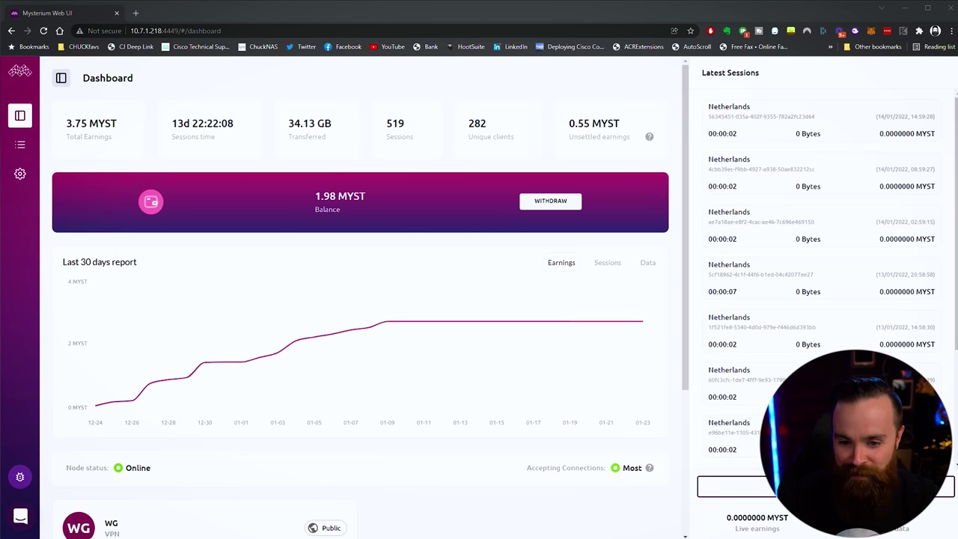
# Step: Examine the session history of the node at 10.7.1.218, going through pages 2 to 5
pyautogui.click(20, 144)
pyautogui.scroll(-3, 206, 419)
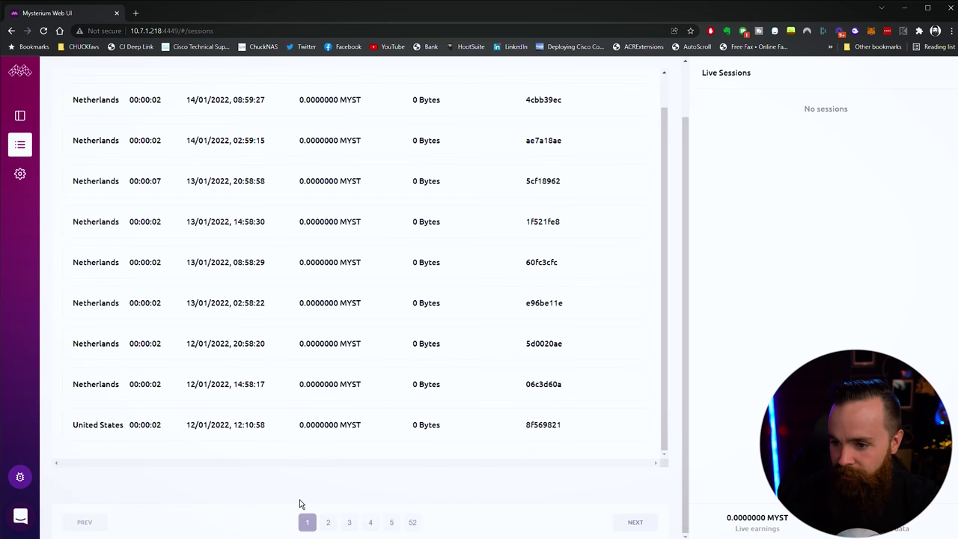
pyautogui.click(329, 524)
pyautogui.scroll(1, 295, 336)
pyautogui.scroll(-1, 264, 341)
pyautogui.click(350, 523)
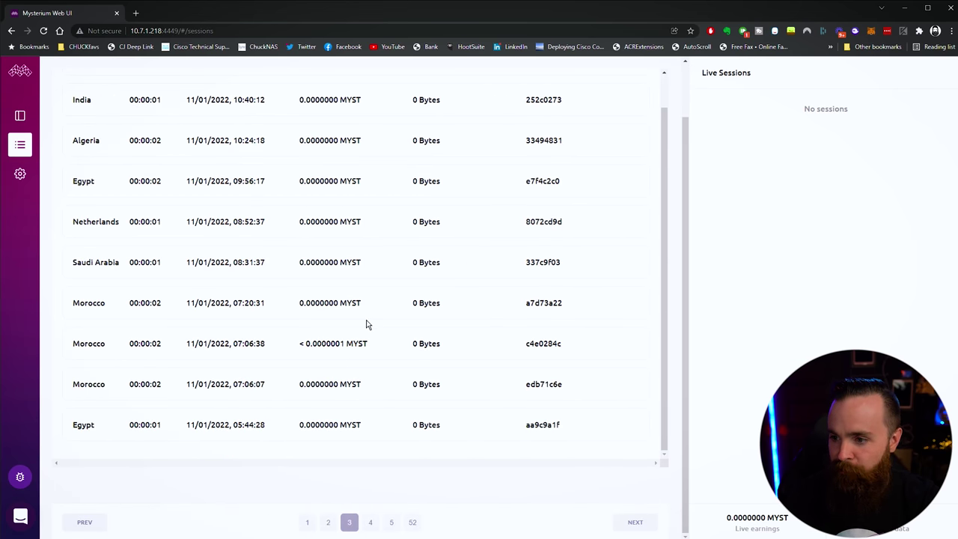
pyautogui.scroll(1, 367, 325)
pyautogui.scroll(-1, 314, 322)
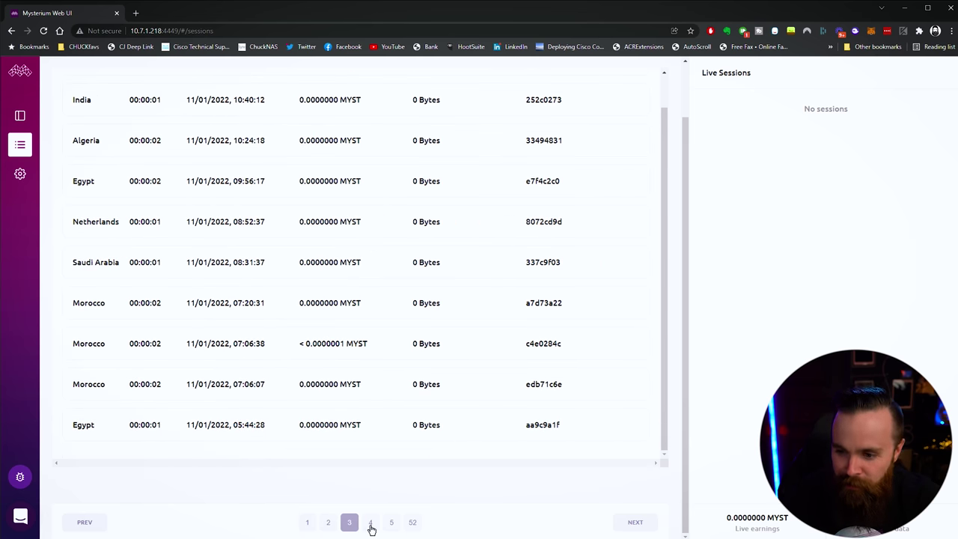
pyautogui.click(370, 524)
pyautogui.click(391, 524)
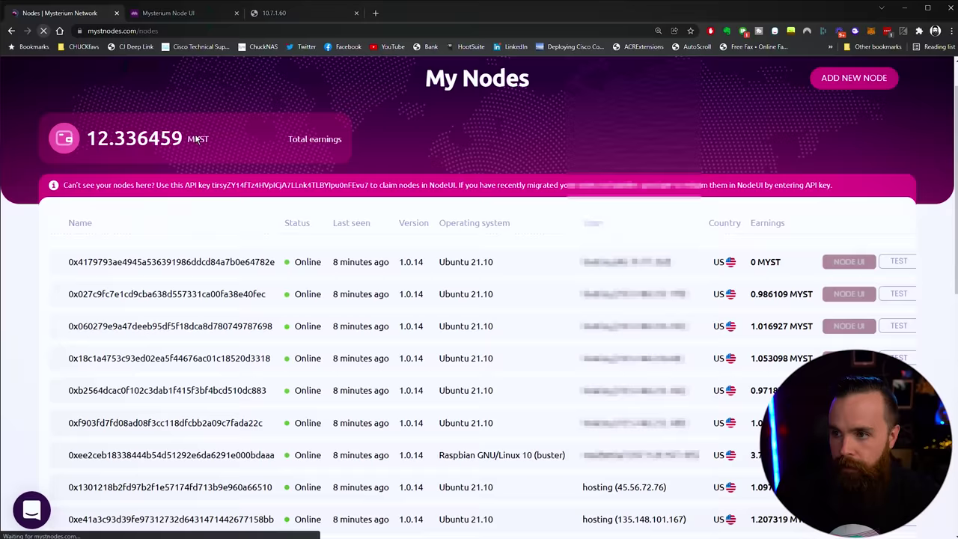
# Step: Reload the My Nodes page on mystnodes.com and review the status, operating system and earnings of the listed nodes
pyautogui.press('F5')
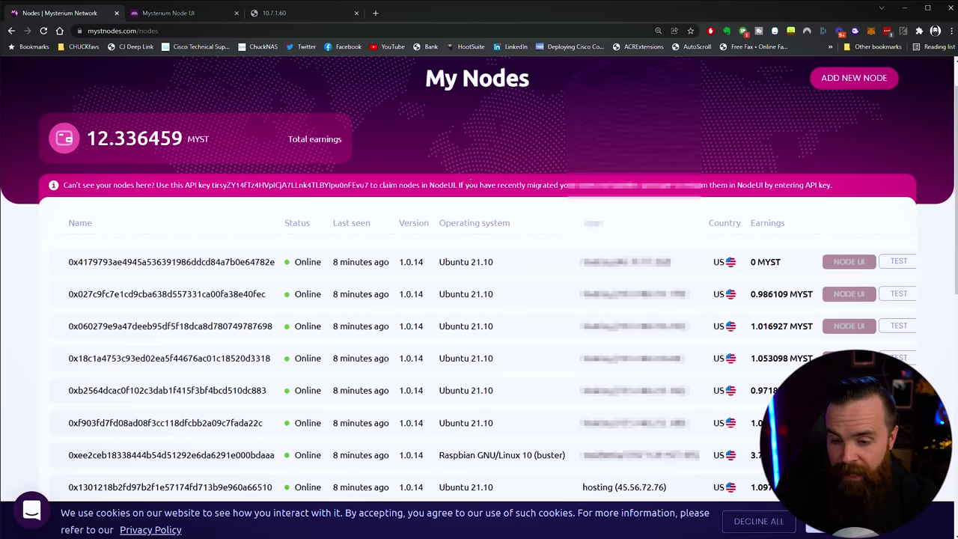
pyautogui.scroll(-2, 473, 197)
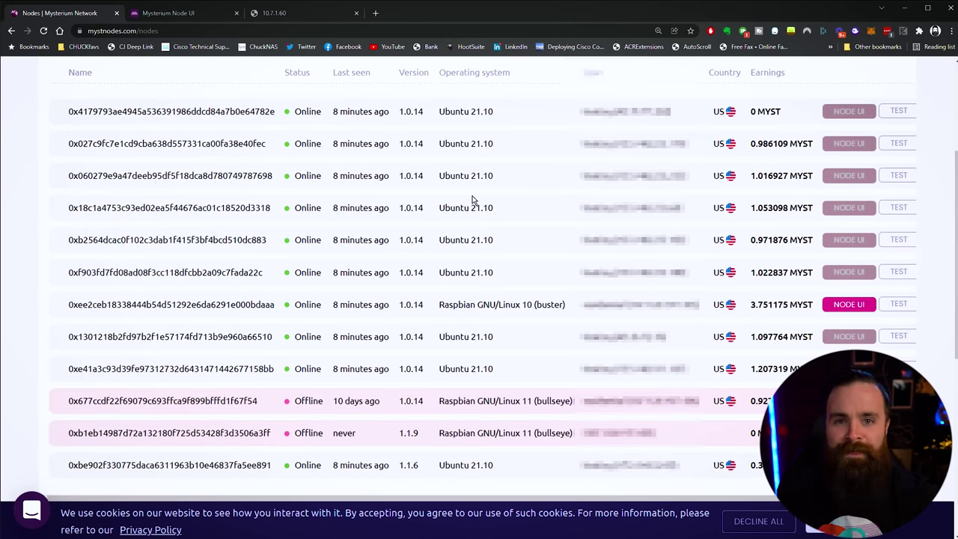
pyautogui.scroll(1, 469, 204)
pyautogui.scroll(-2, 471, 208)
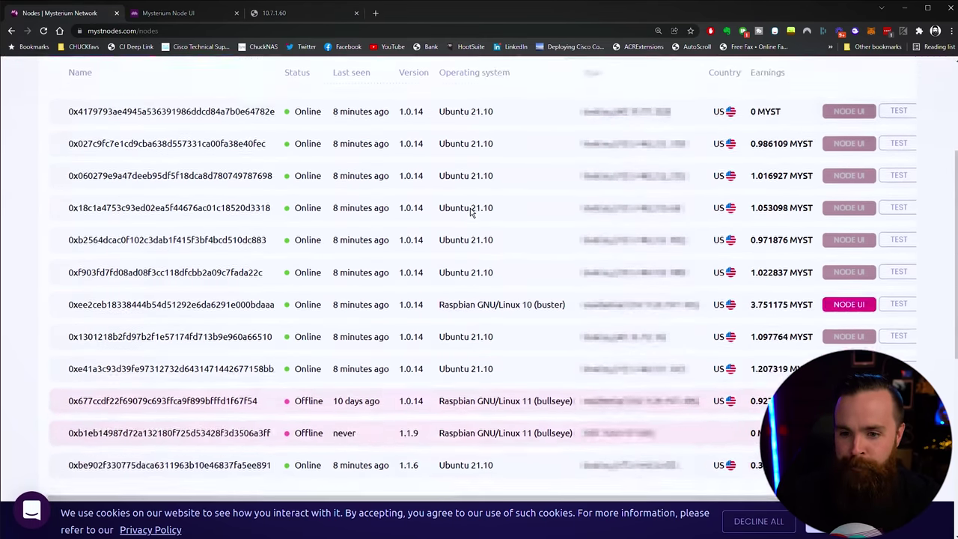
pyautogui.scroll(-1, 472, 214)
pyautogui.scroll(2, 474, 217)
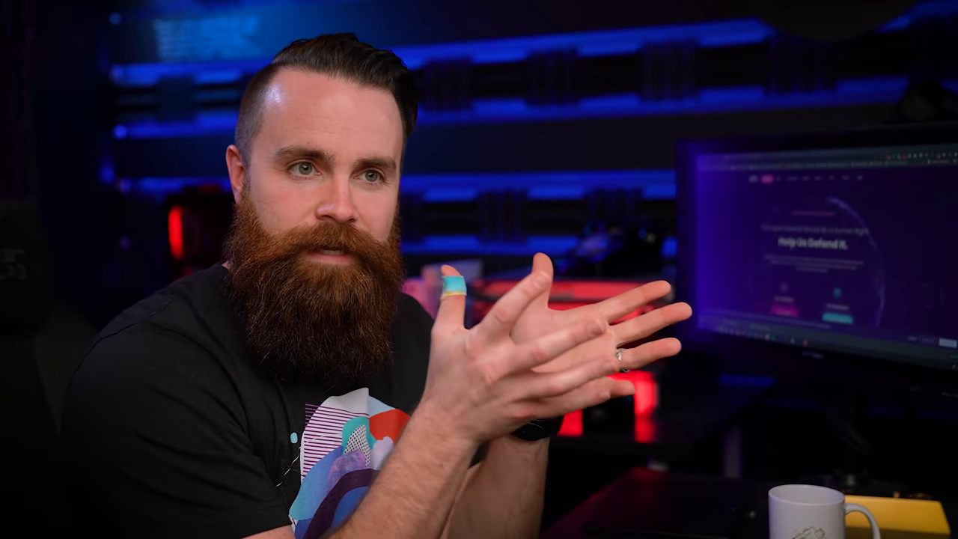